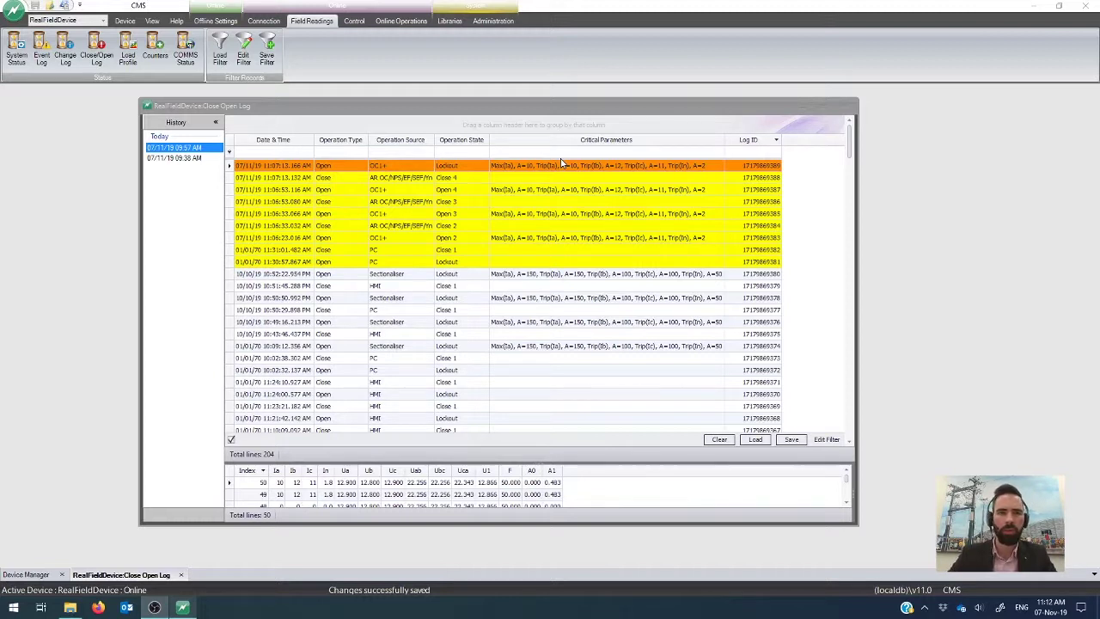
Show the Device Manager list and select the online RealFieldDevice.
click(33, 575)
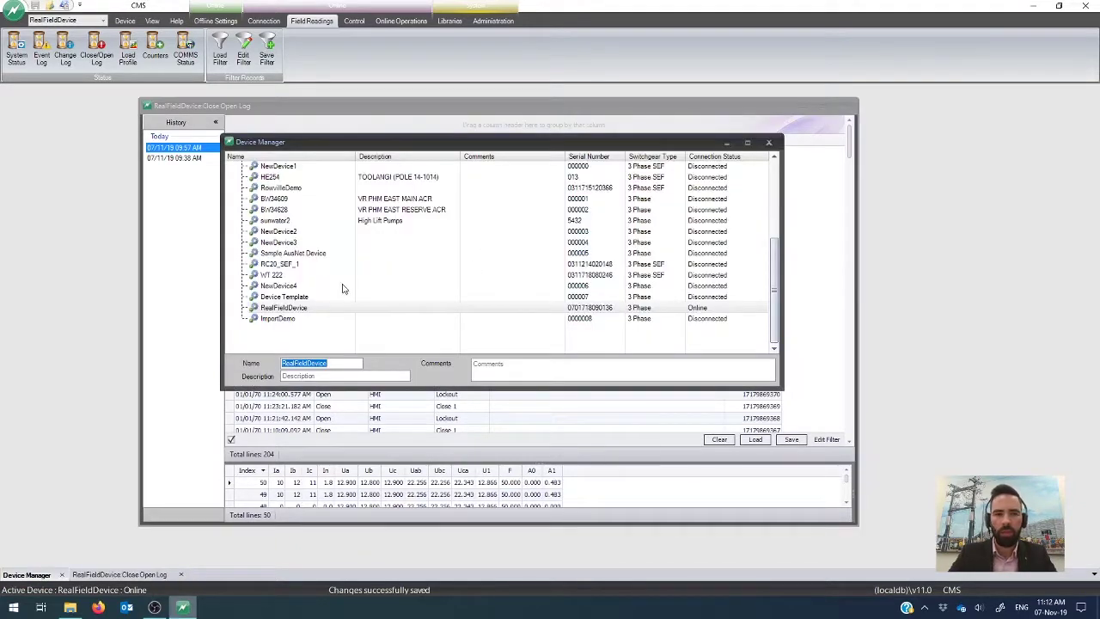
click(319, 308)
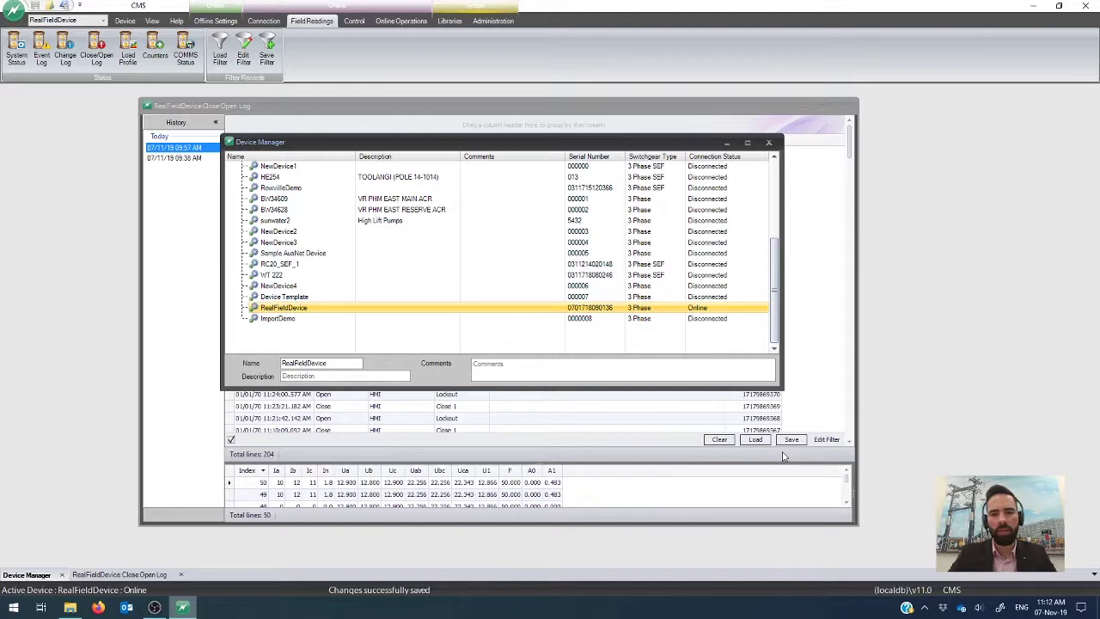
In the RealFieldDevice Close Open Log, move between the latest Lockout and 11:06:23 Open 2 events.
click(816, 180)
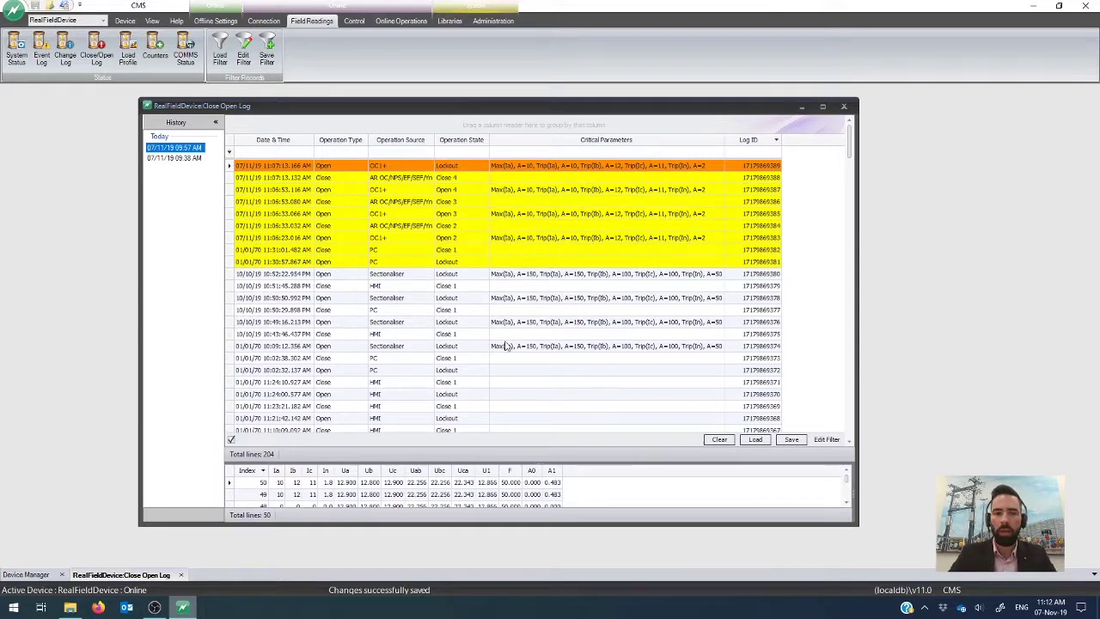
click(569, 260)
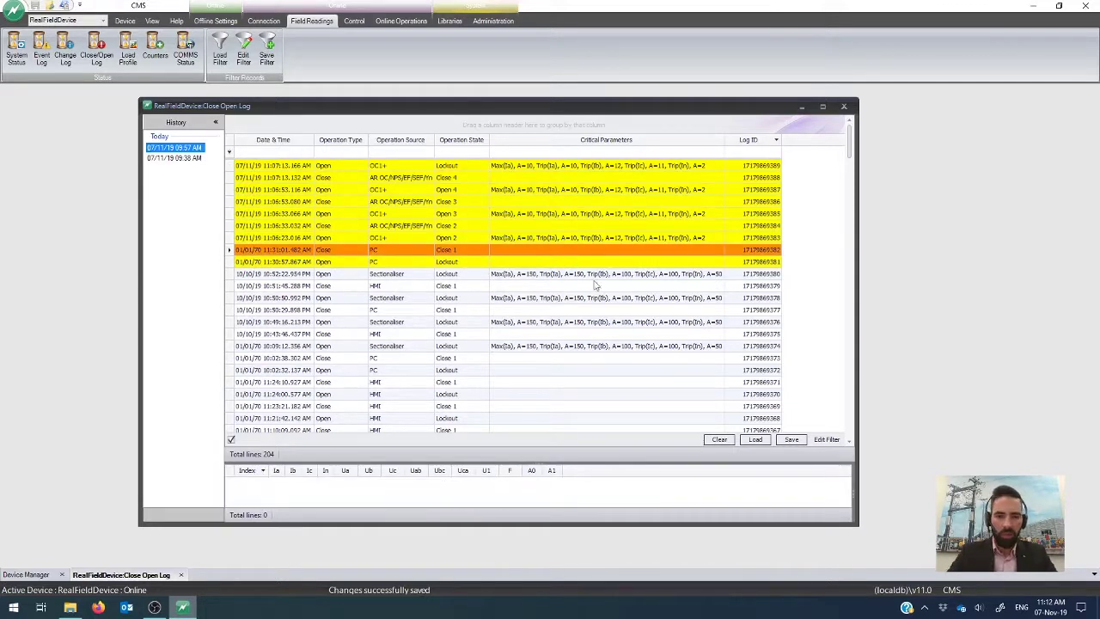
key(Up)
key(Up)
key(Up)
key(Up)
key(Up)
key(Up)
key(Up)
key(Up)
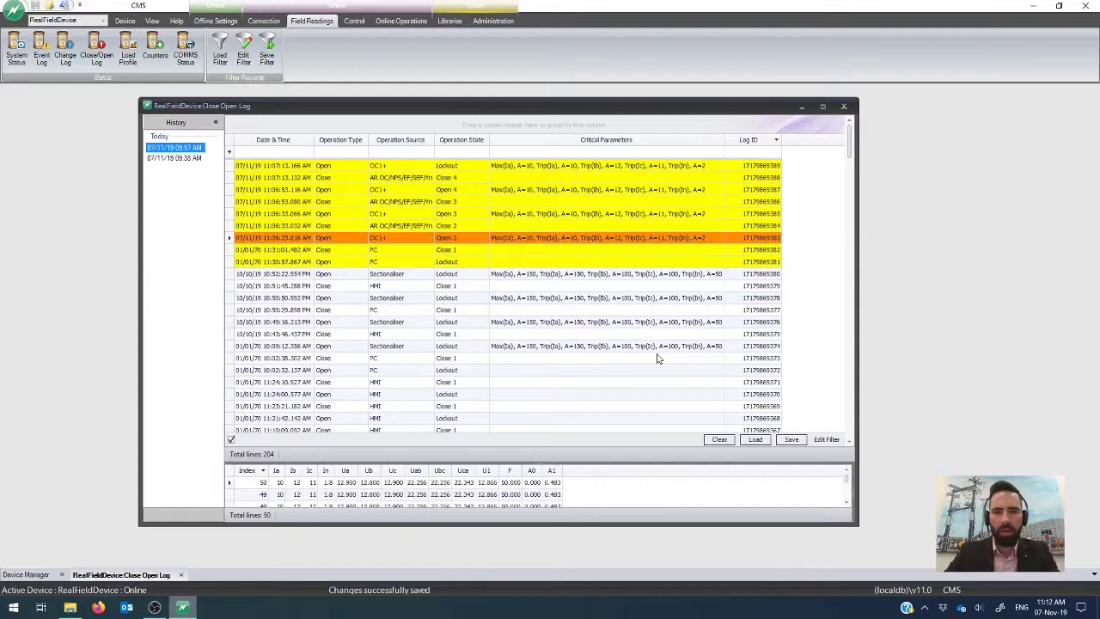
key(Down)
key(Down)
key(Down)
key(Down)
key(Down)
key(Down)
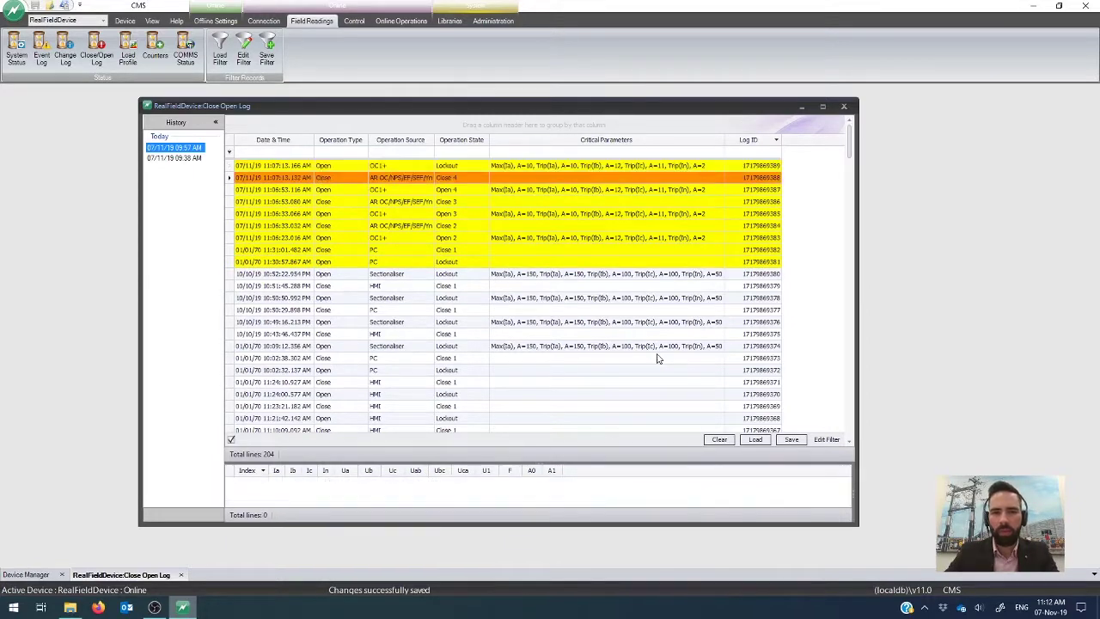
key(Up)
key(Up)
key(Up)
key(Up)
key(Up)
key(Up)
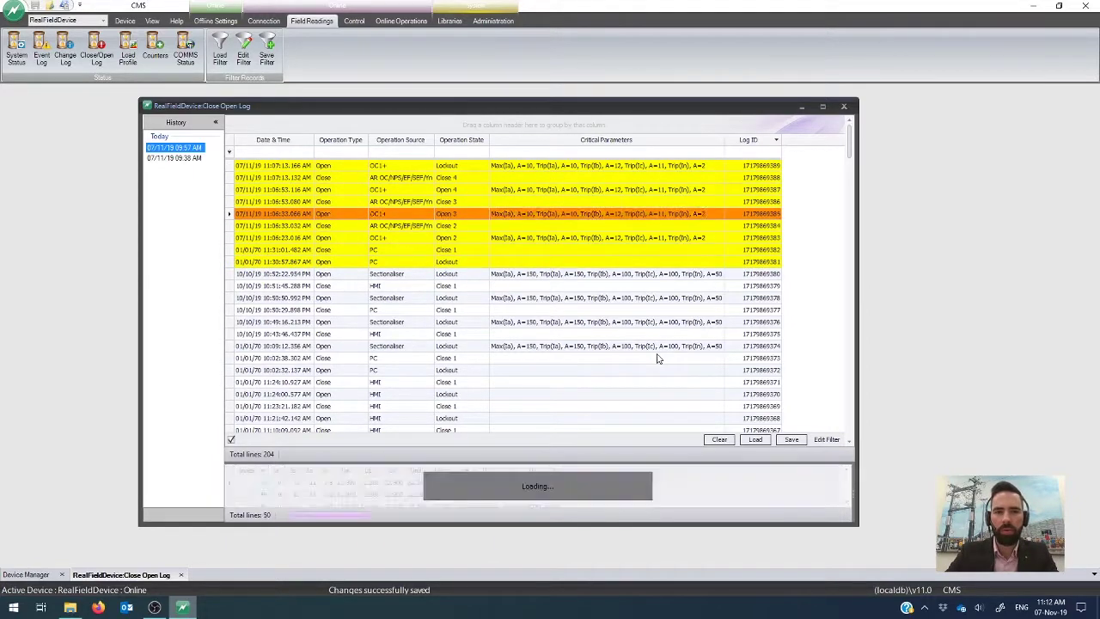
key(Down)
key(Down)
key(Down)
key(Down)
key(Down)
key(Down)
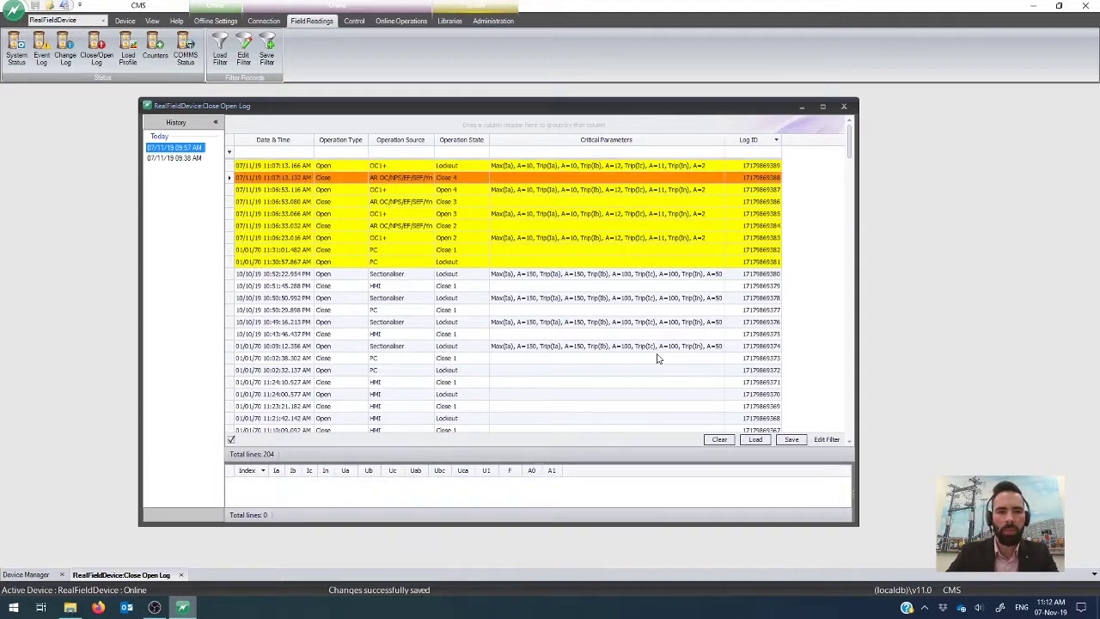
Compare the readings of the 01/01/70 Close 1 and 11:06:23 Open 2 events.
key(Down)
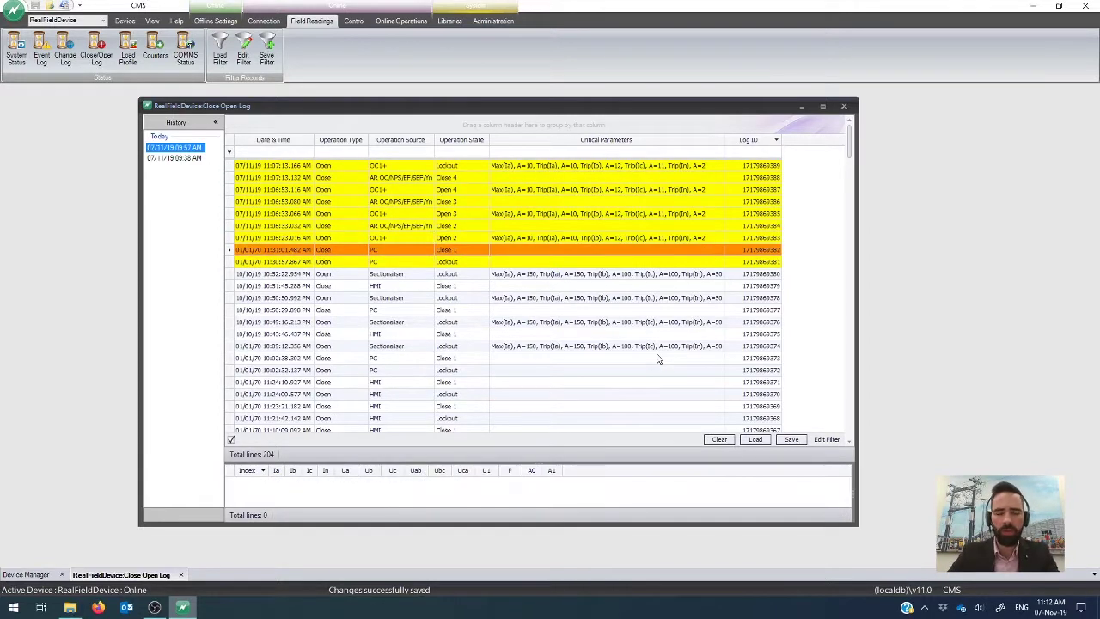
key(Up)
key(Down)
key(Up)
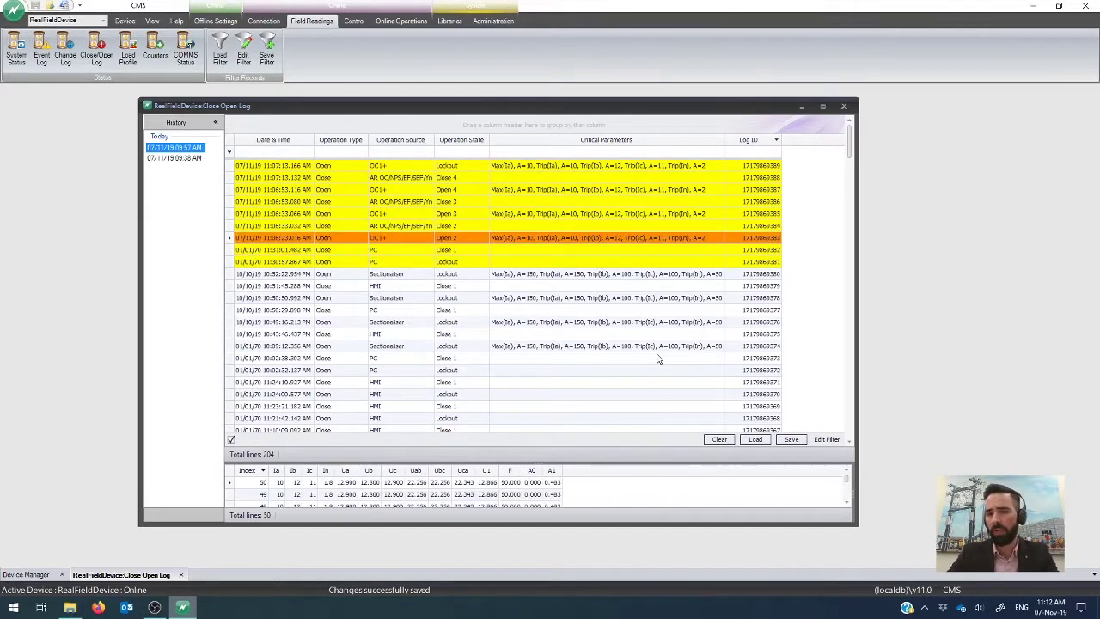
key(Down)
key(Up)
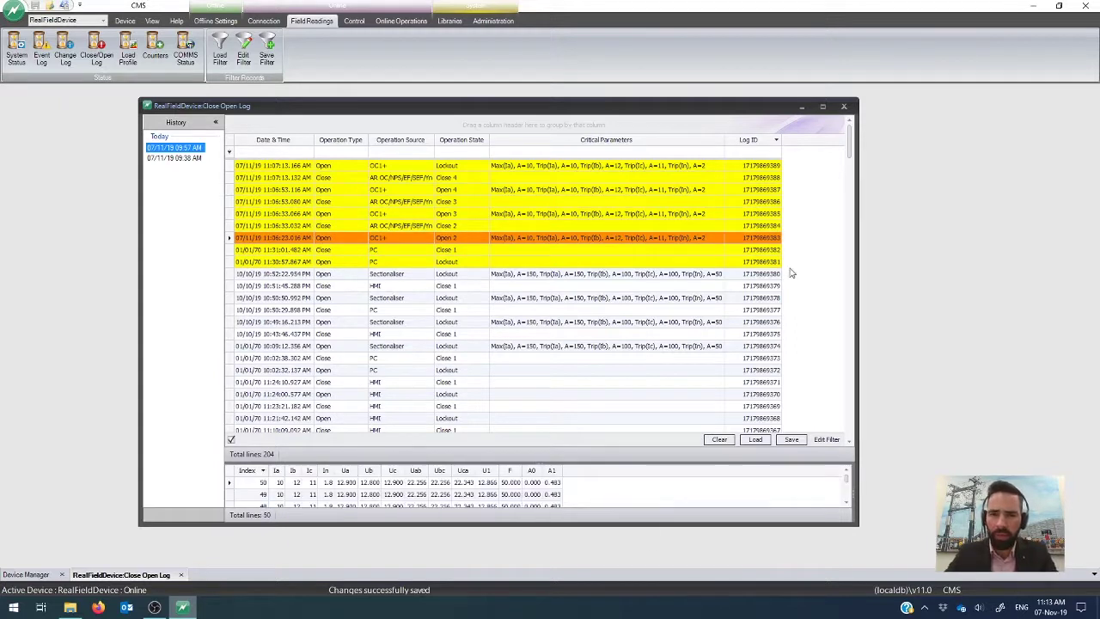
Select the Open 3, Open 4, latest Lockout, Close 1 and 11:06:23 Open 2 events in turn.
click(522, 215)
click(528, 188)
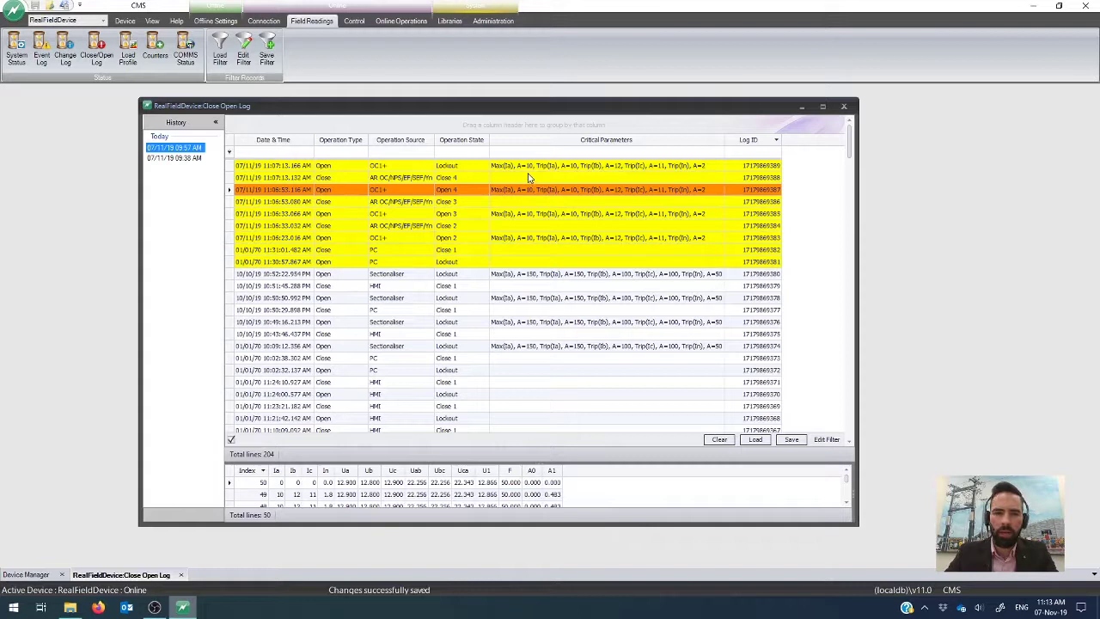
click(530, 168)
click(484, 251)
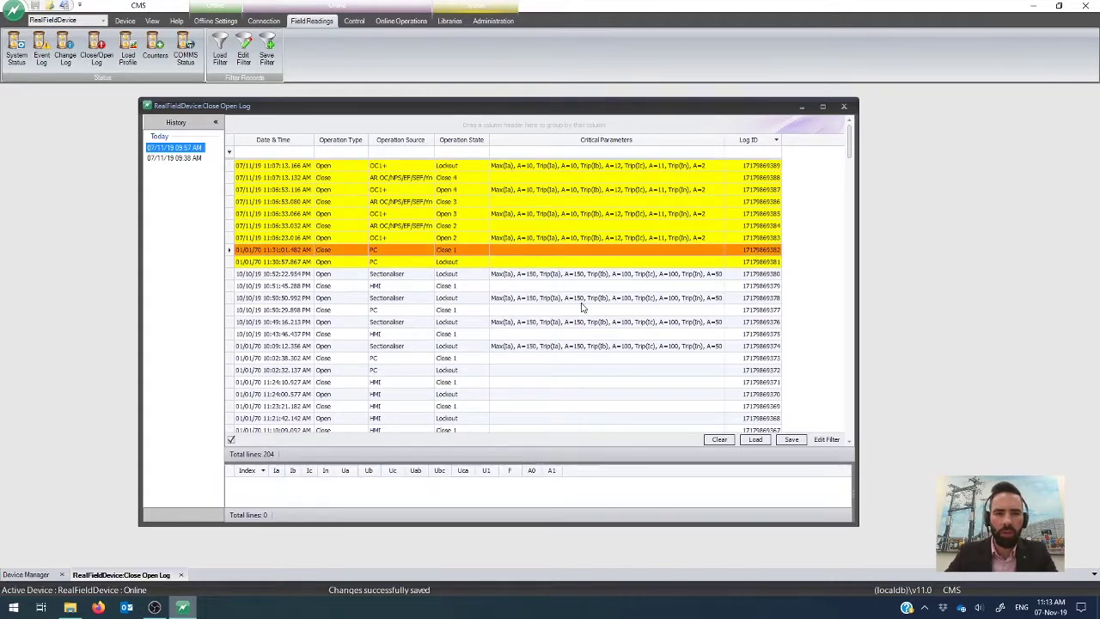
click(465, 239)
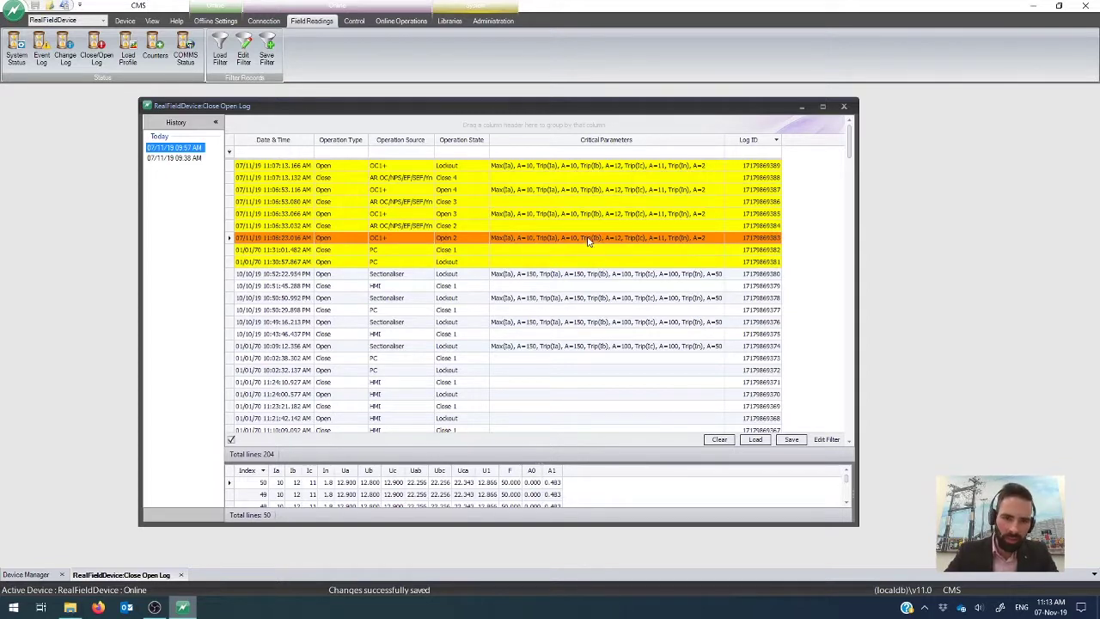
Walk from the 11:06:33 Close 2 through Open 3, Close 3 and Close 4 to the final Lockout.
key(Up)
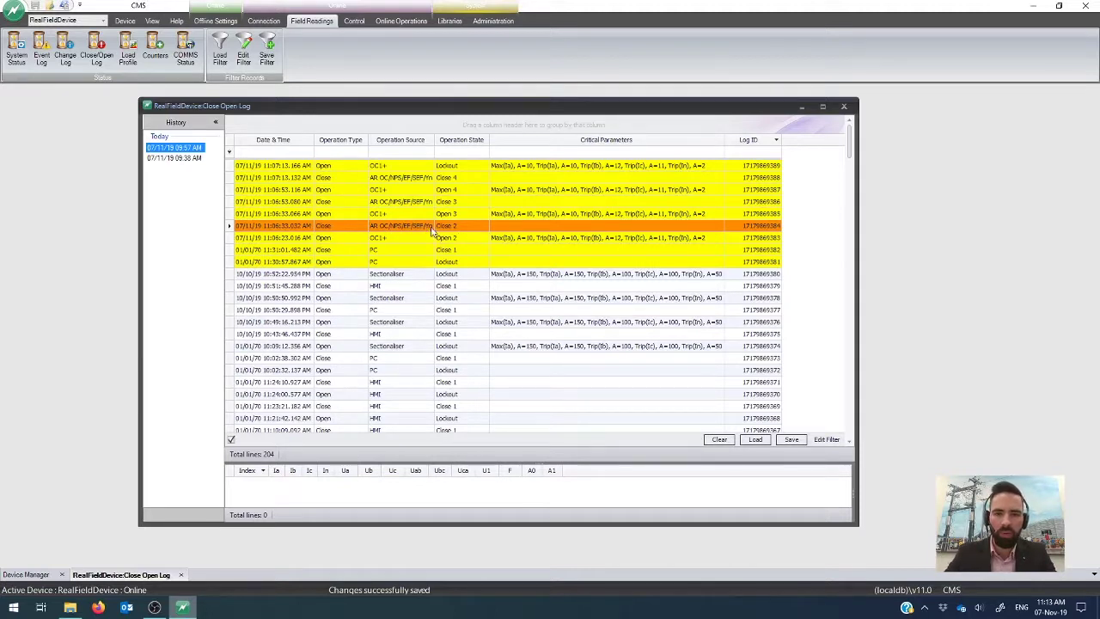
click(383, 215)
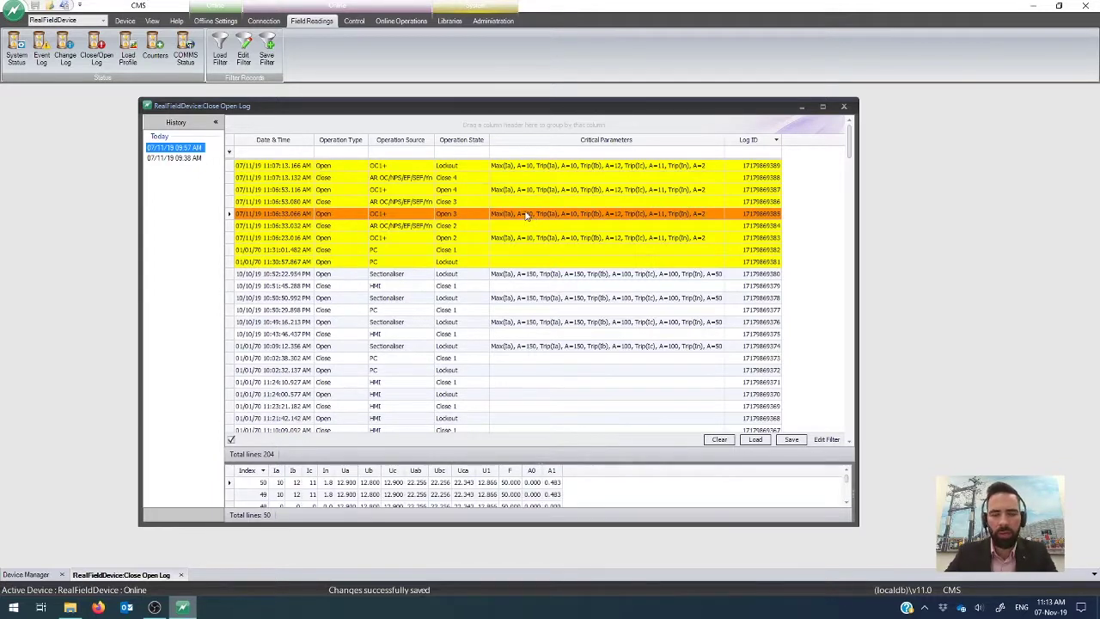
click(476, 201)
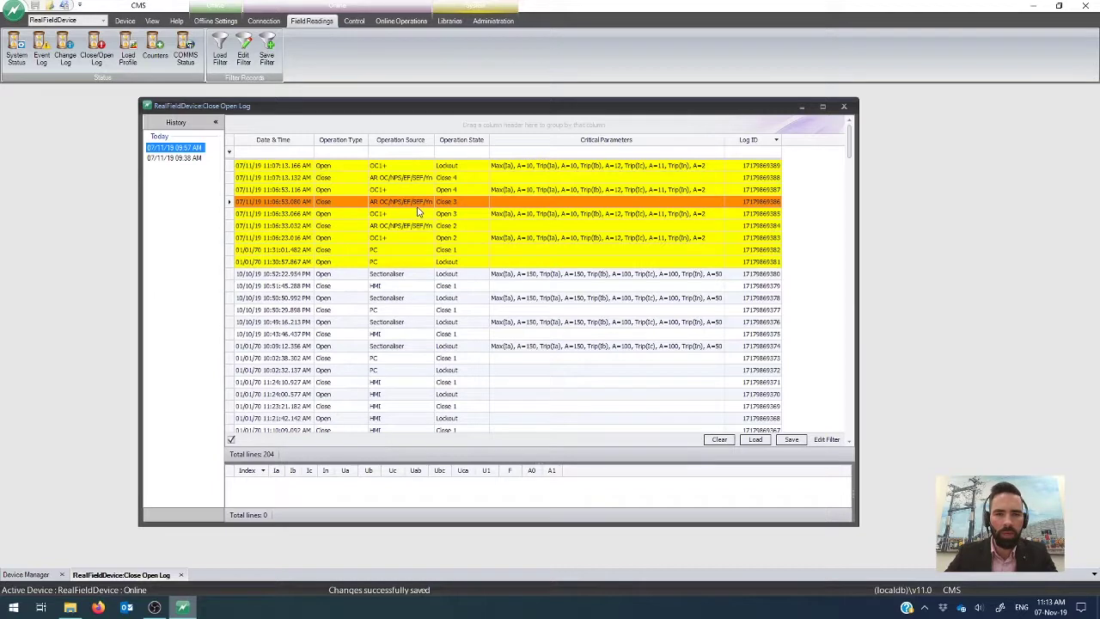
click(469, 179)
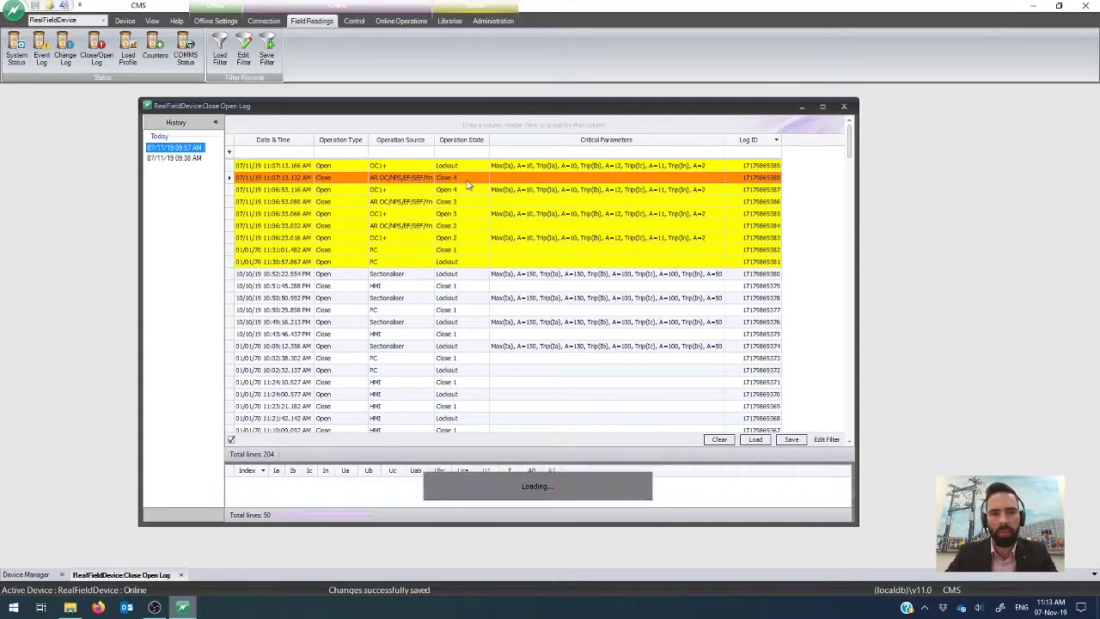
click(388, 166)
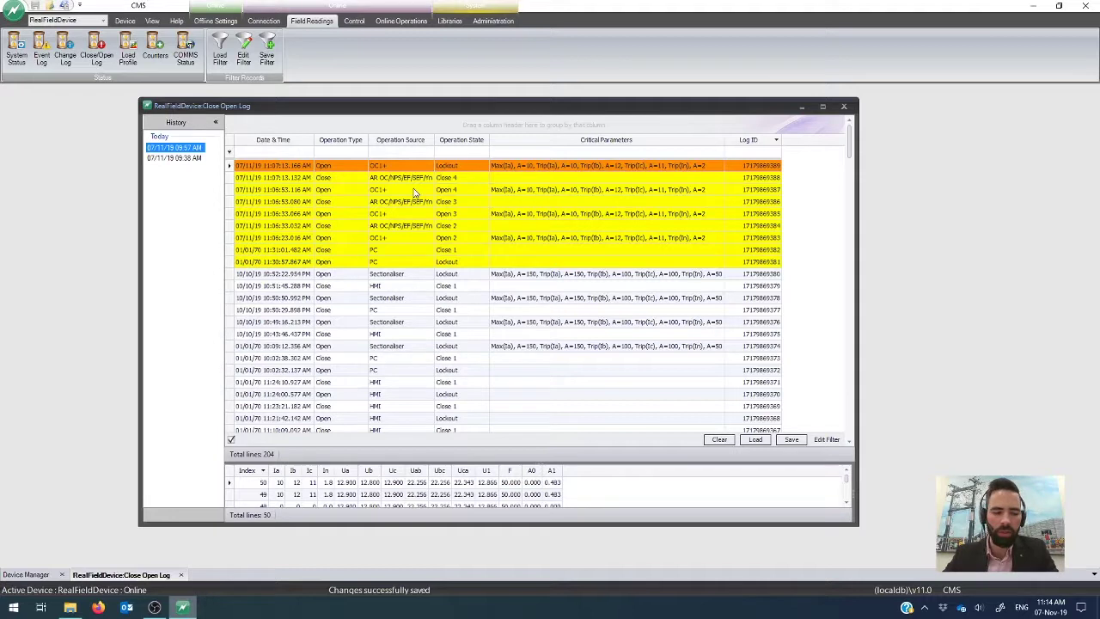
Measure the Close 2 to Lockout time, then the time between Open 3 and Close 3.
ctrl+click(407, 226)
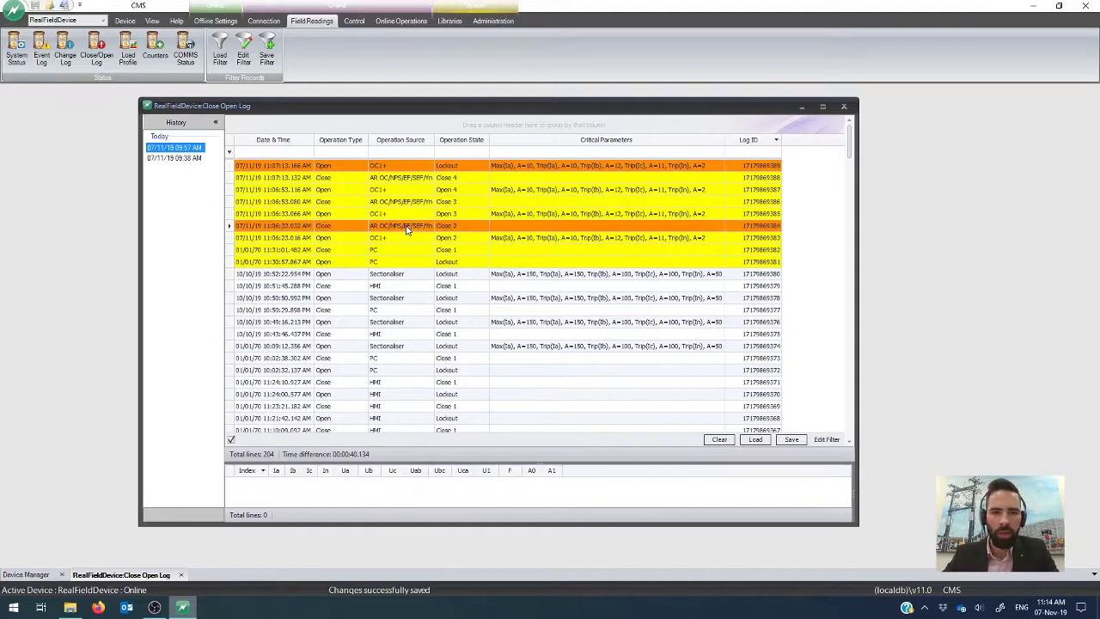
click(372, 215)
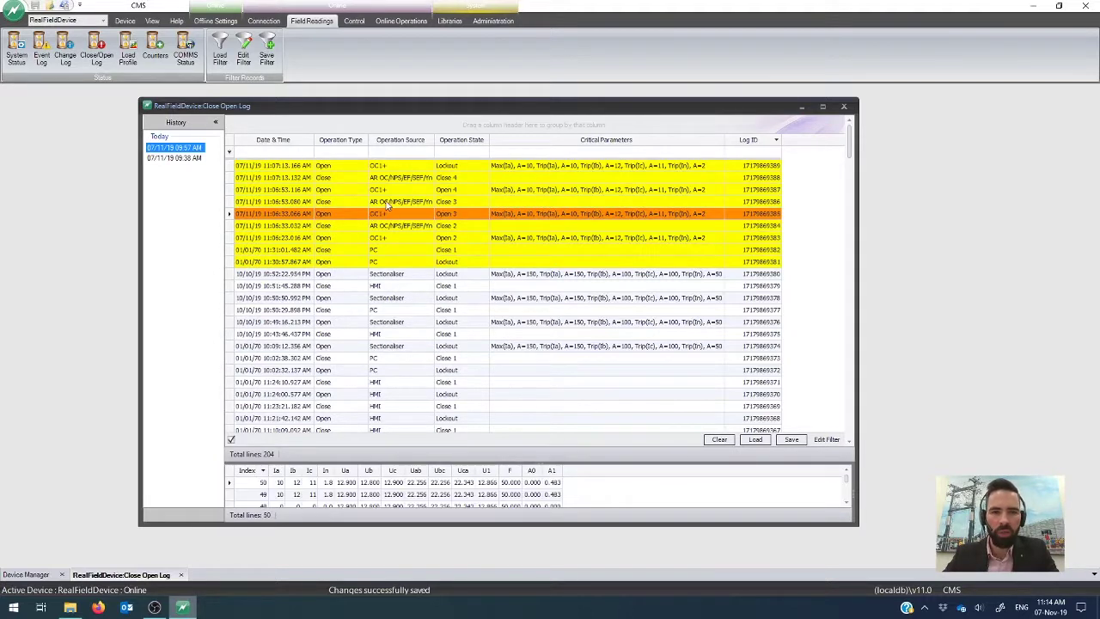
ctrl+click(387, 204)
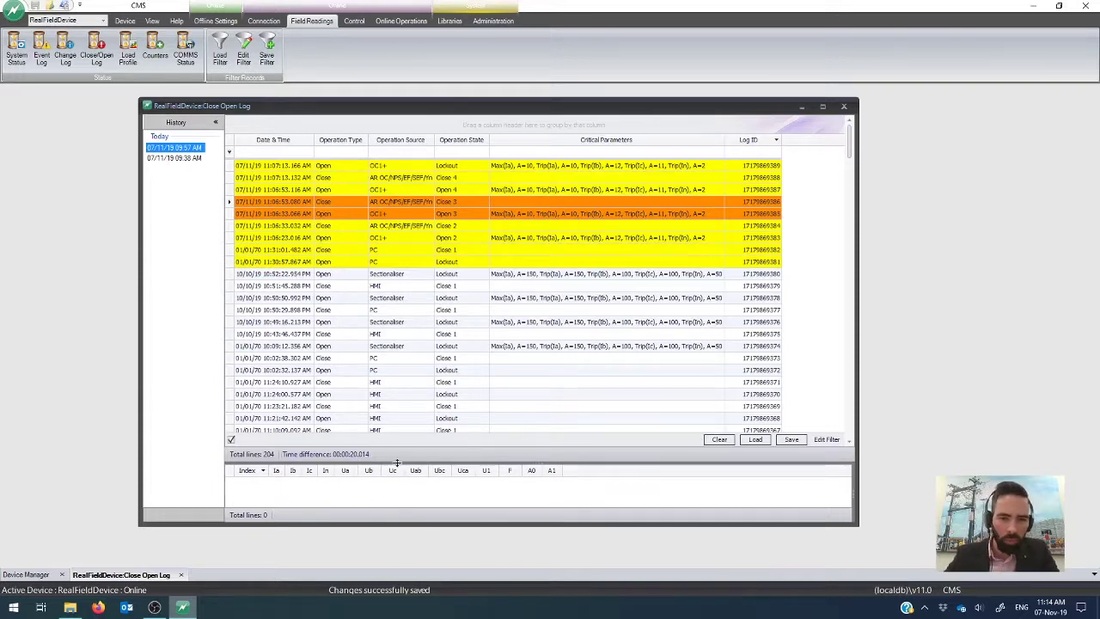
Show the 00:00:20.014 Close 3 to Open 3 gap, then select an older 10/10/19 Close 1 event.
click(467, 228)
click(440, 202)
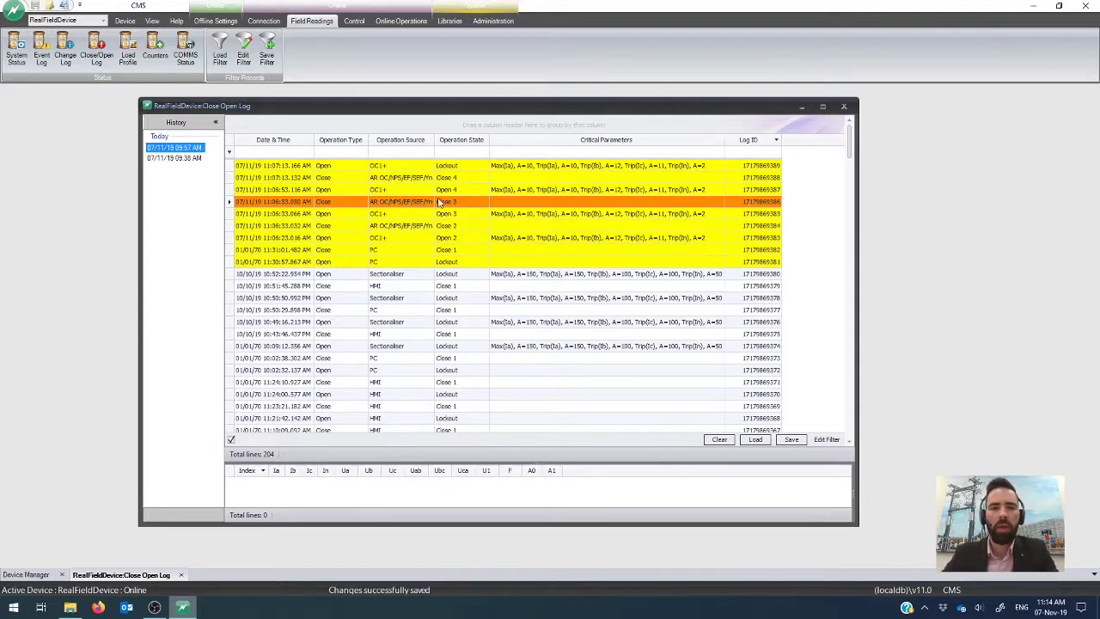
ctrl+click(440, 217)
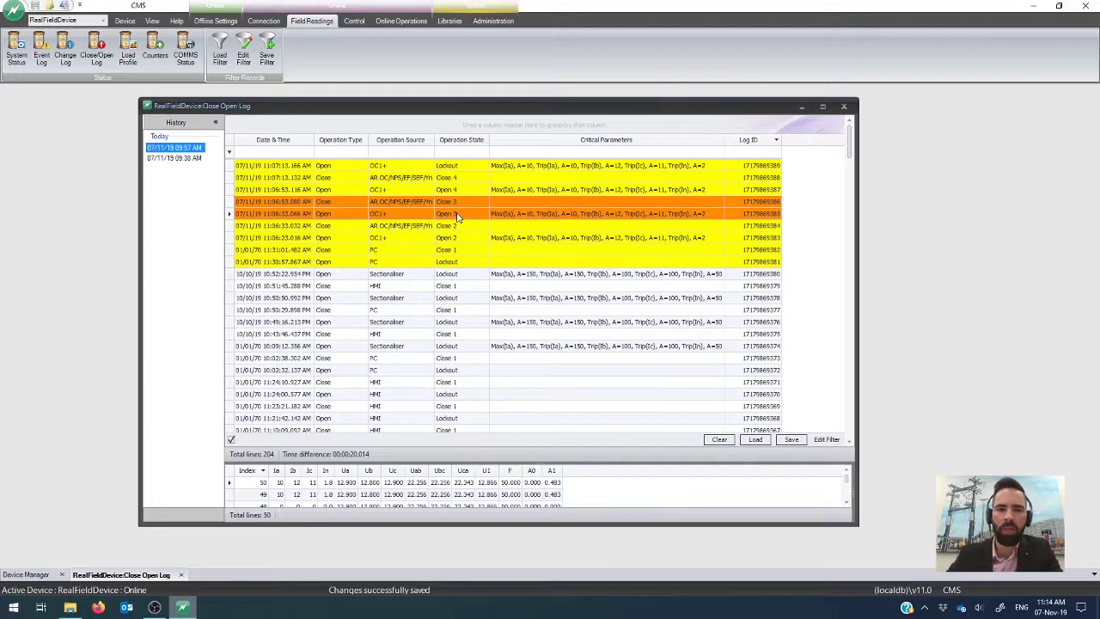
click(418, 289)
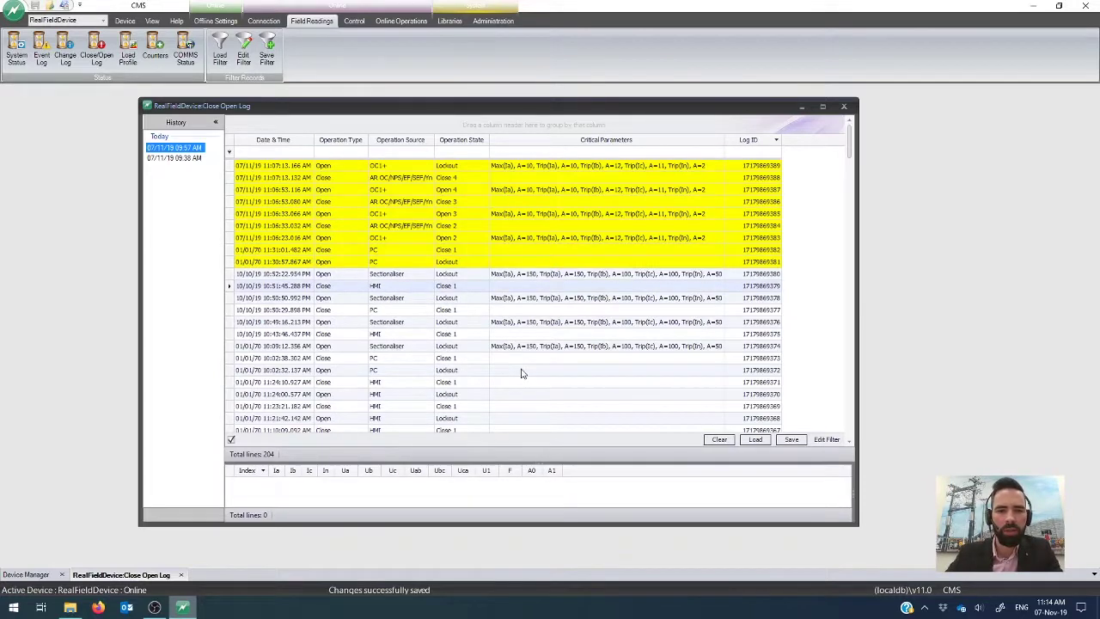
Step through Close 4 and Close 3 and show the 50 samples for the 11:06:23 OC1+ Open 2 trip.
scroll(521, 373, down, 10)
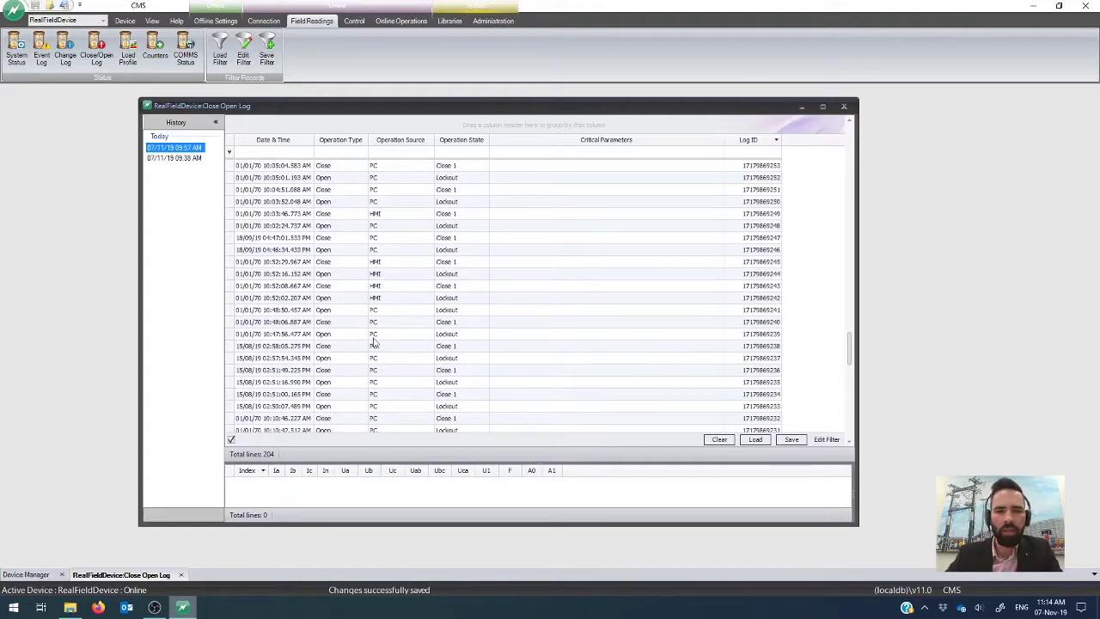
scroll(374, 342, up, 8)
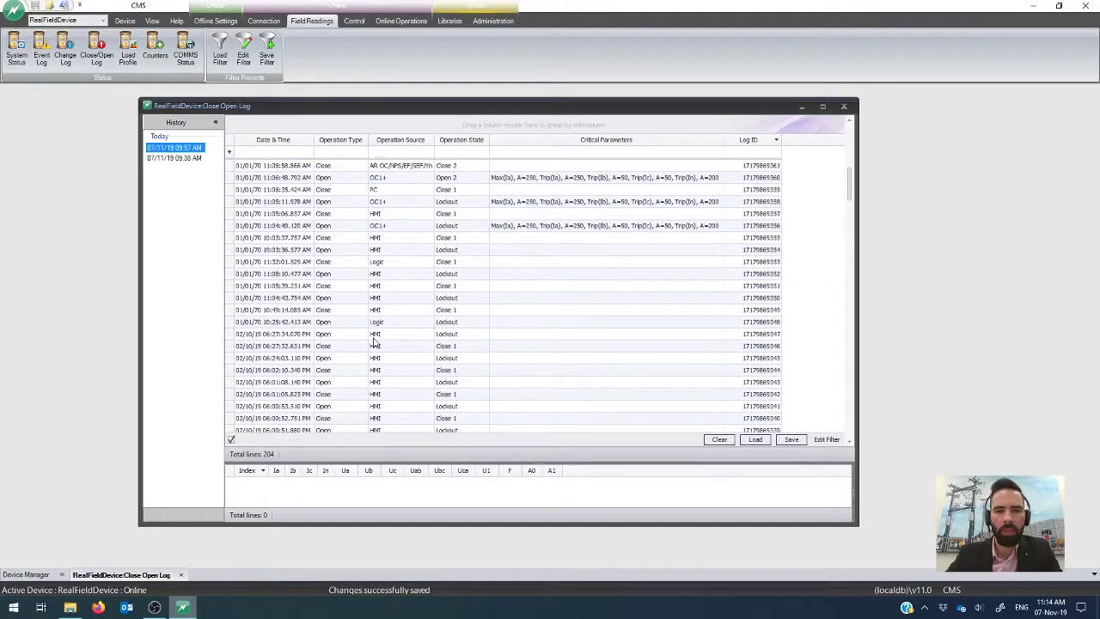
scroll(374, 342, up, 3)
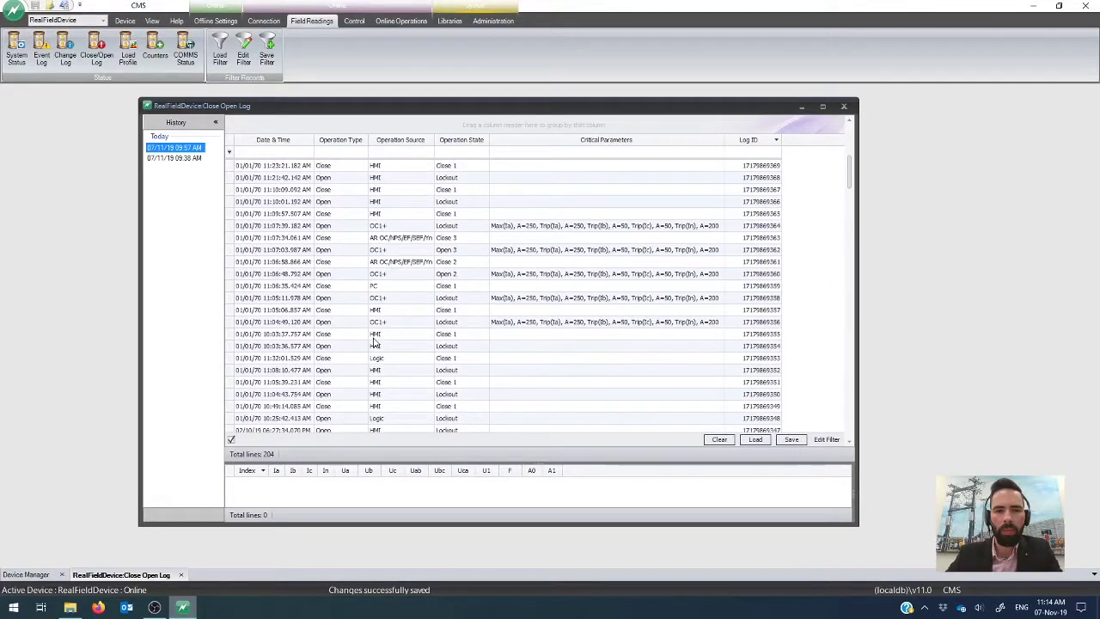
click(391, 298)
scroll(417, 292, down, 10)
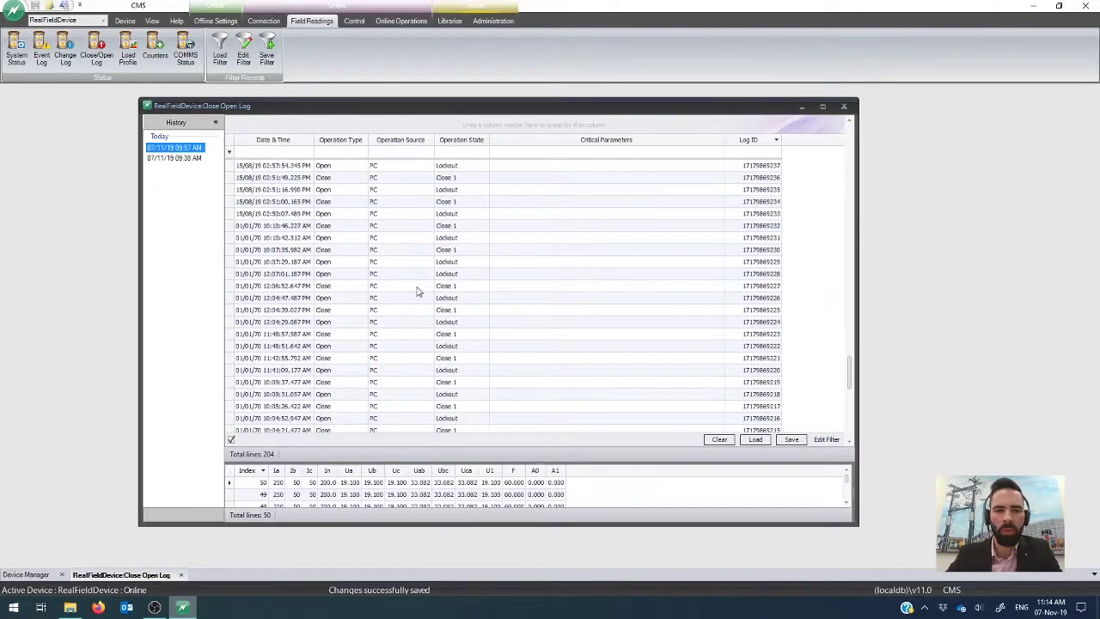
scroll(417, 292, up, 12)
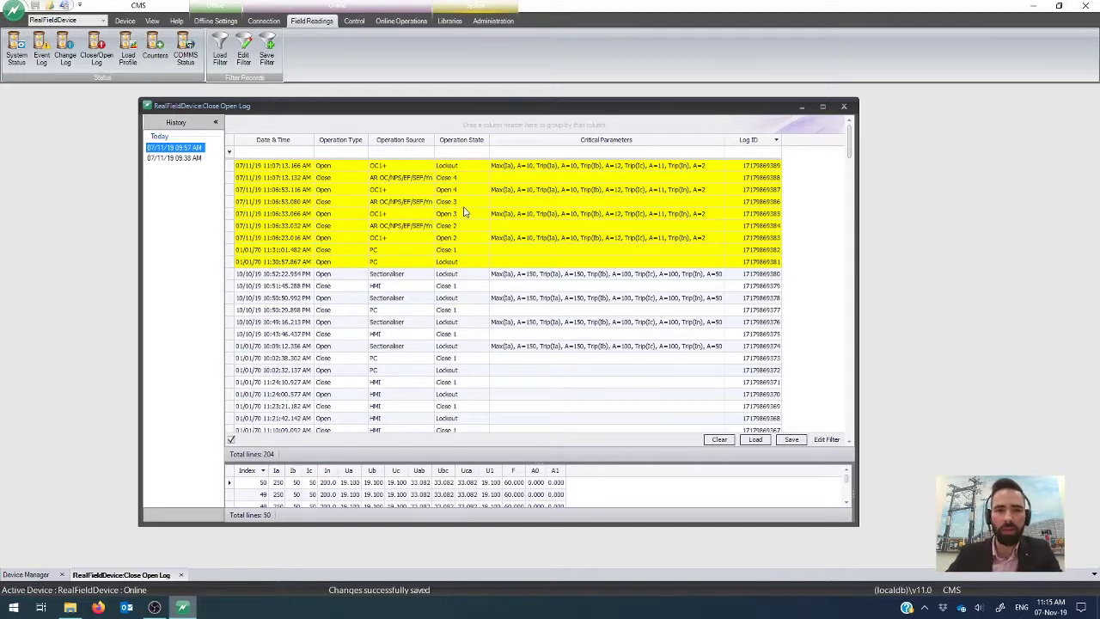
key(Up)
key(Up)
key(Up)
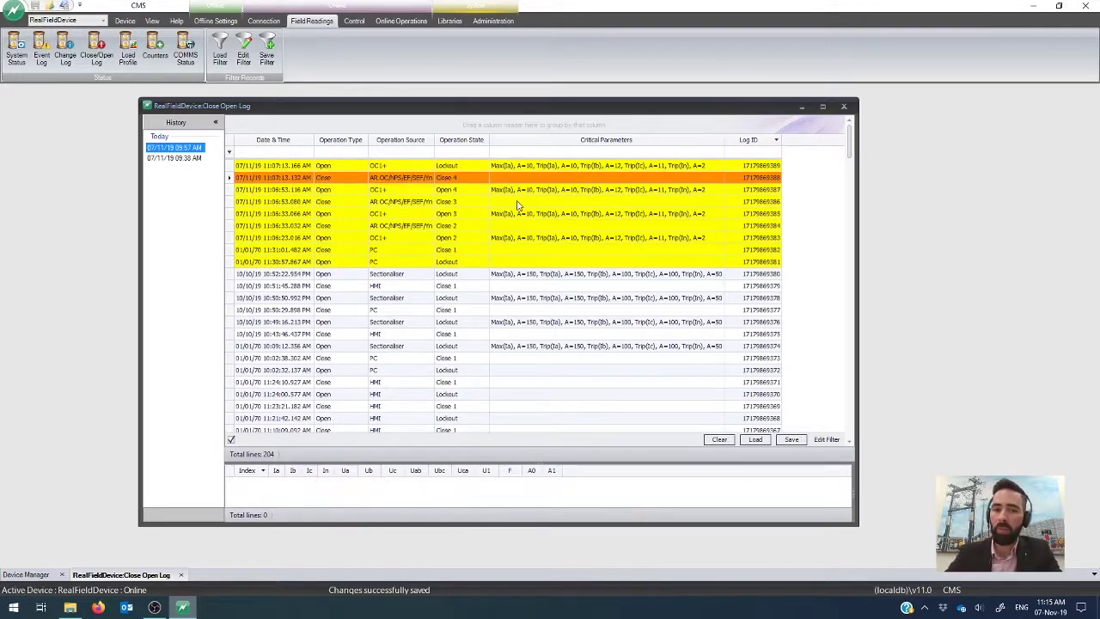
click(518, 204)
click(477, 242)
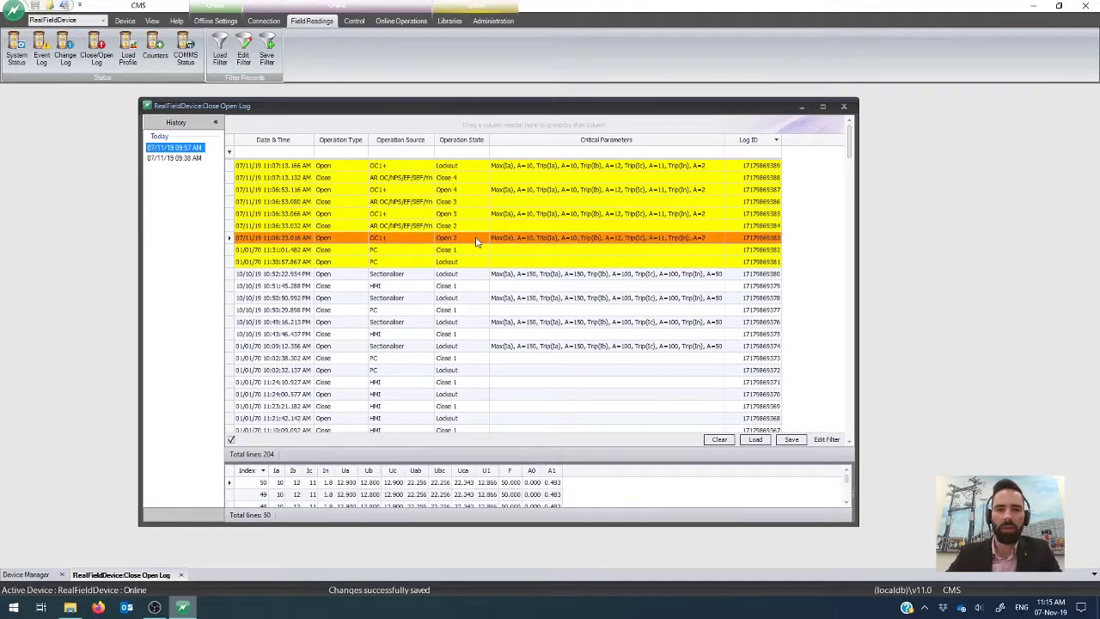